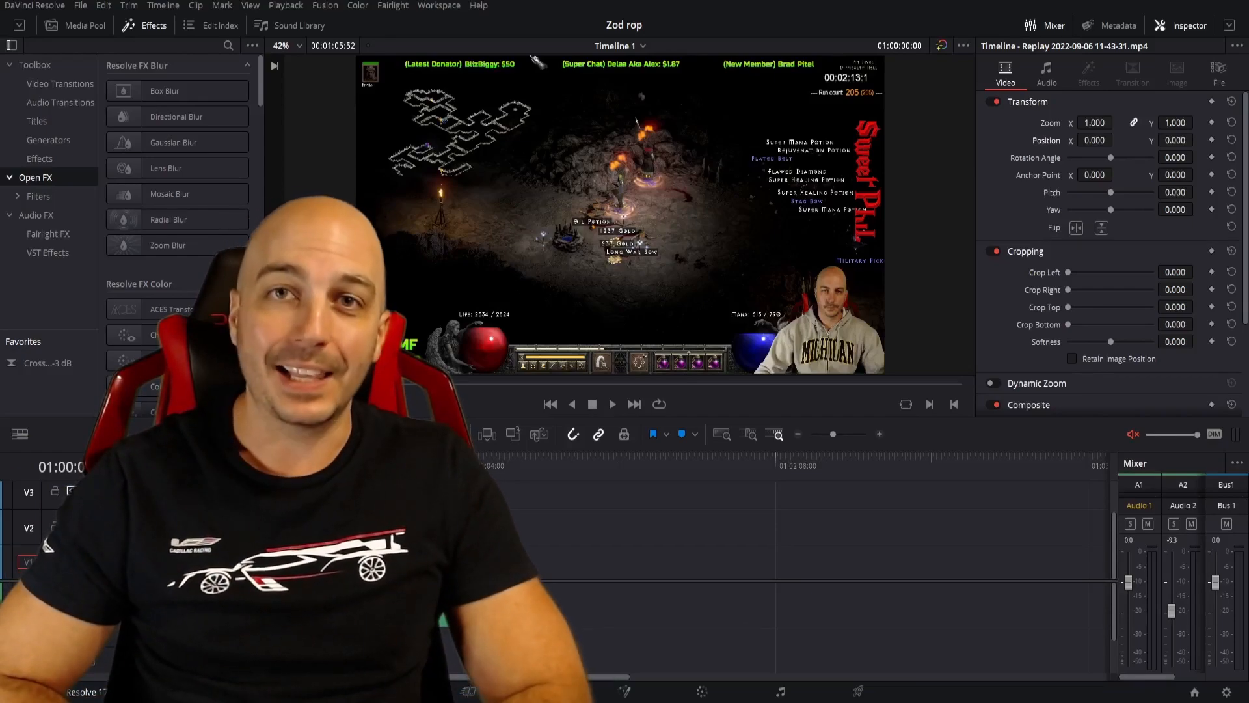
Play through the gameplay clip and park the playhead at 01:00:04:17, around the Zod Rune drop
key("space")
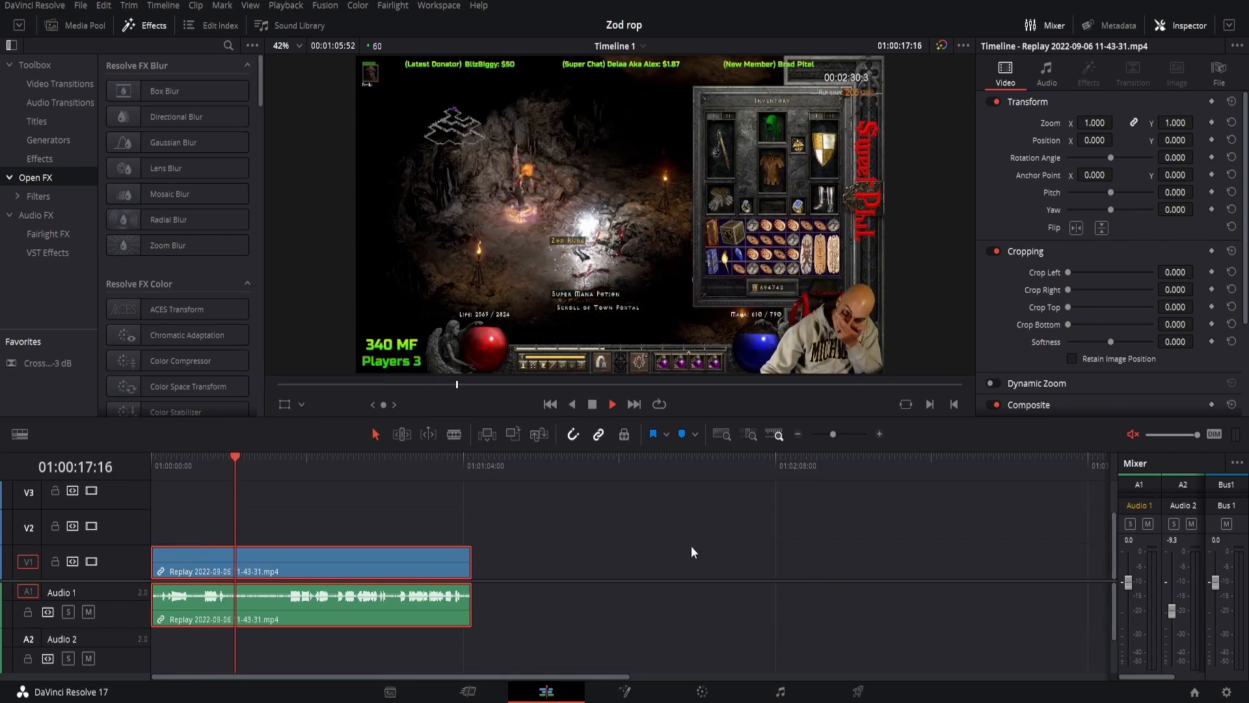
key("space")
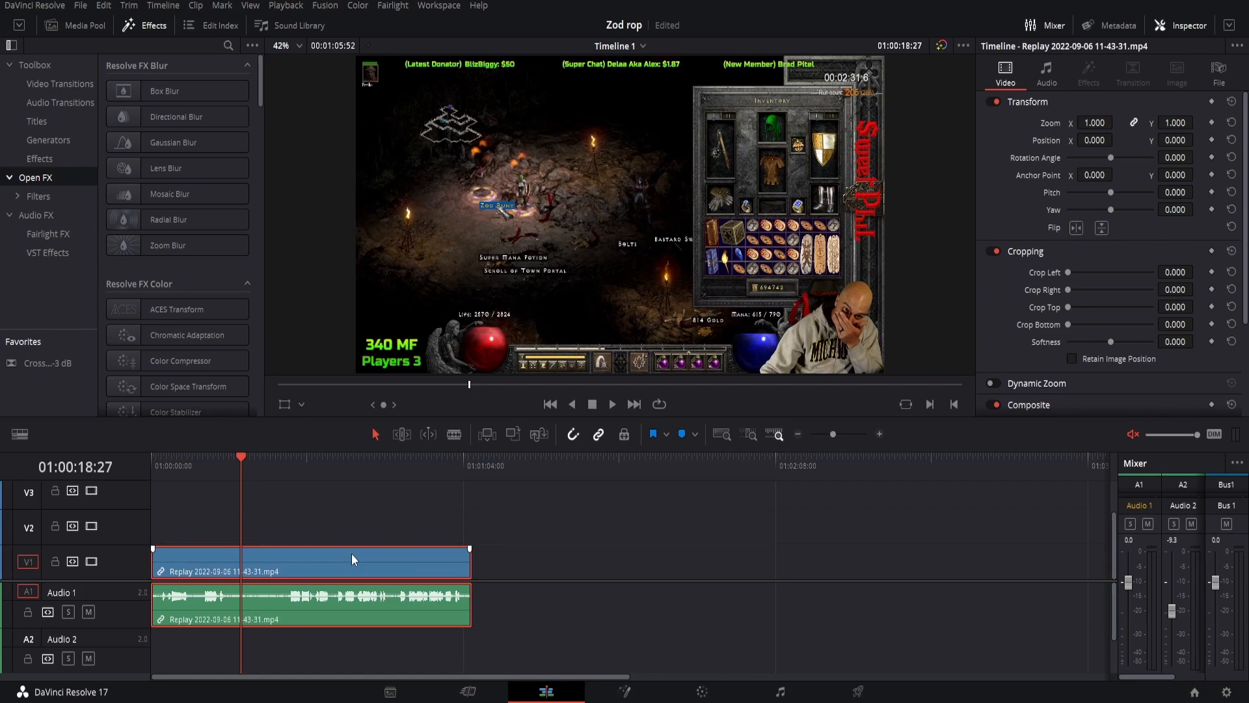
left_click(179, 462)
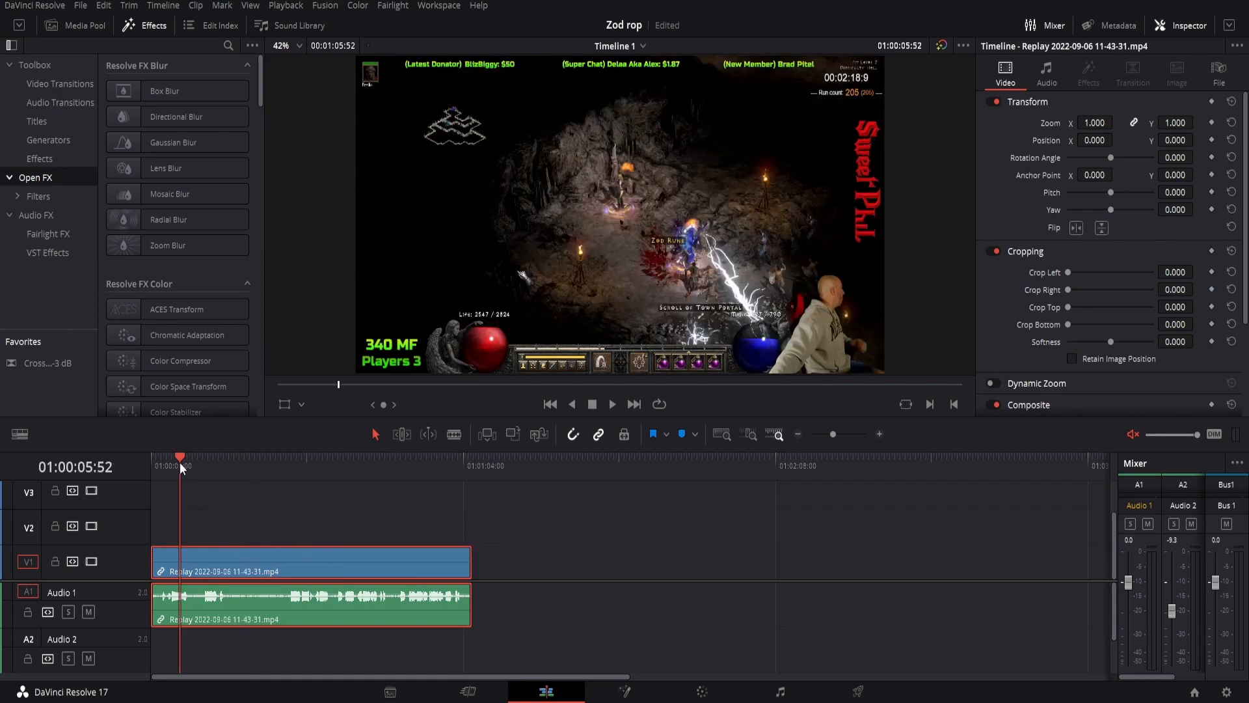
left_click(170, 463)
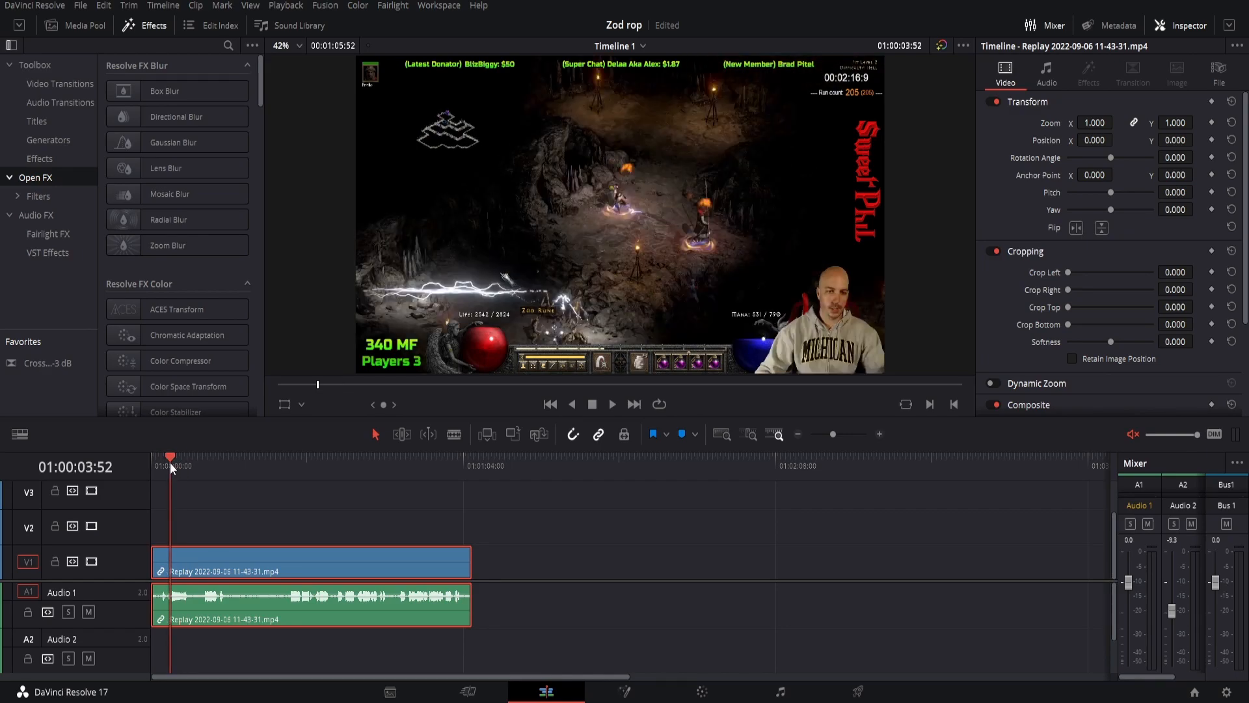
key("space")
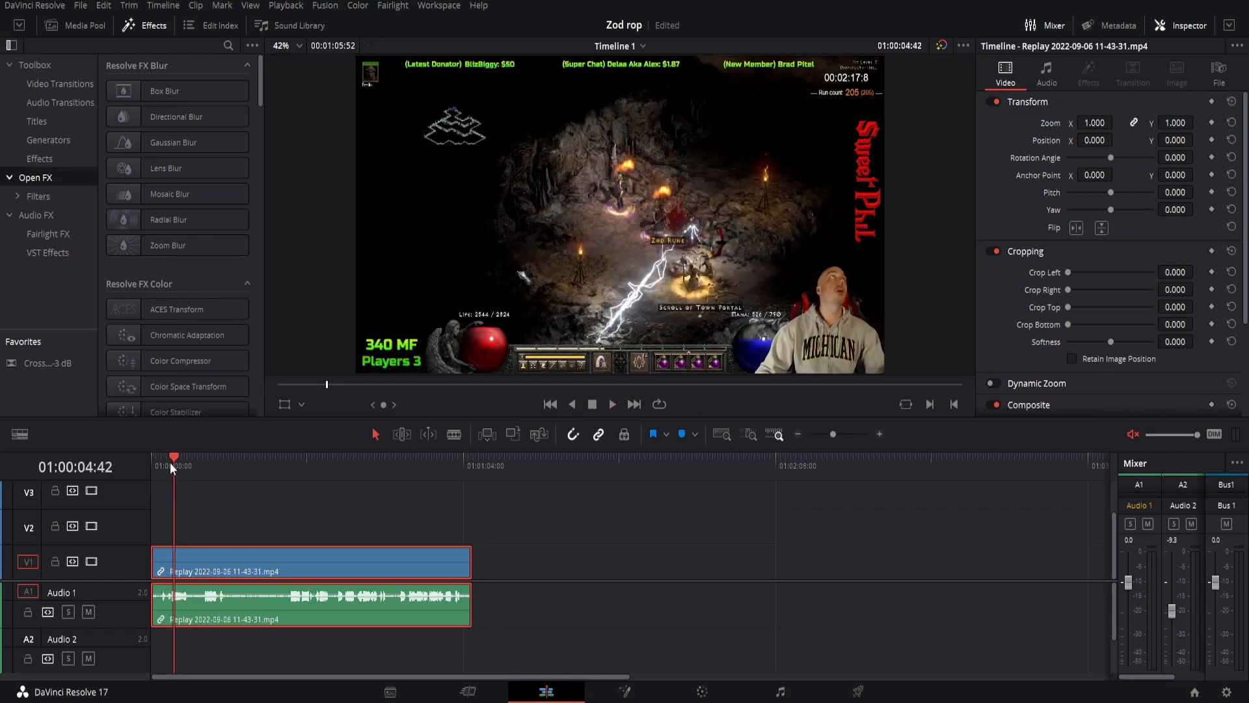
key("Left")
key("Left")
key("Left")
key("Left")
key("Left")
key("Left")
key("Left")
key("Left")
key("Left")
key("Left")
key("Left")
key("Left")
key("Left")
key("Left")
key("Left")
key("Left")
key("Left")
key("Left")
key("Left")
key("Left")
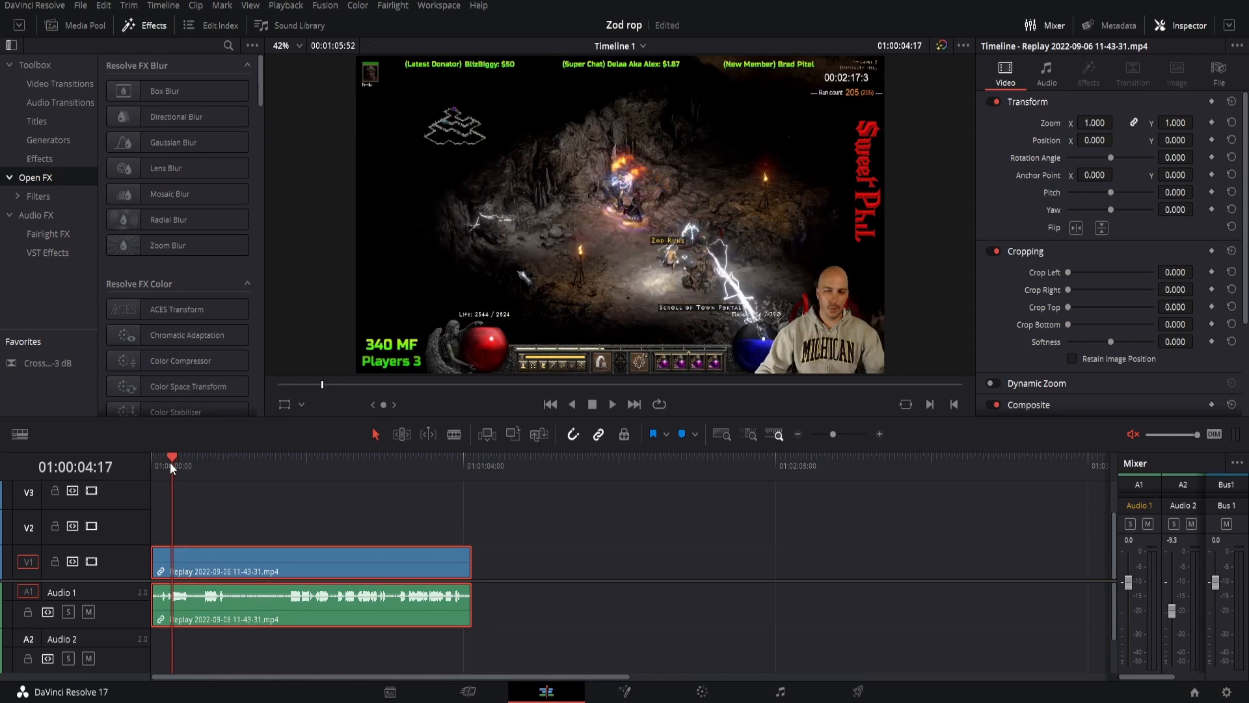
Split only the video clip on V1 at the playhead and place a copy of the part after the cut directly above on V2
left_click(260, 508)
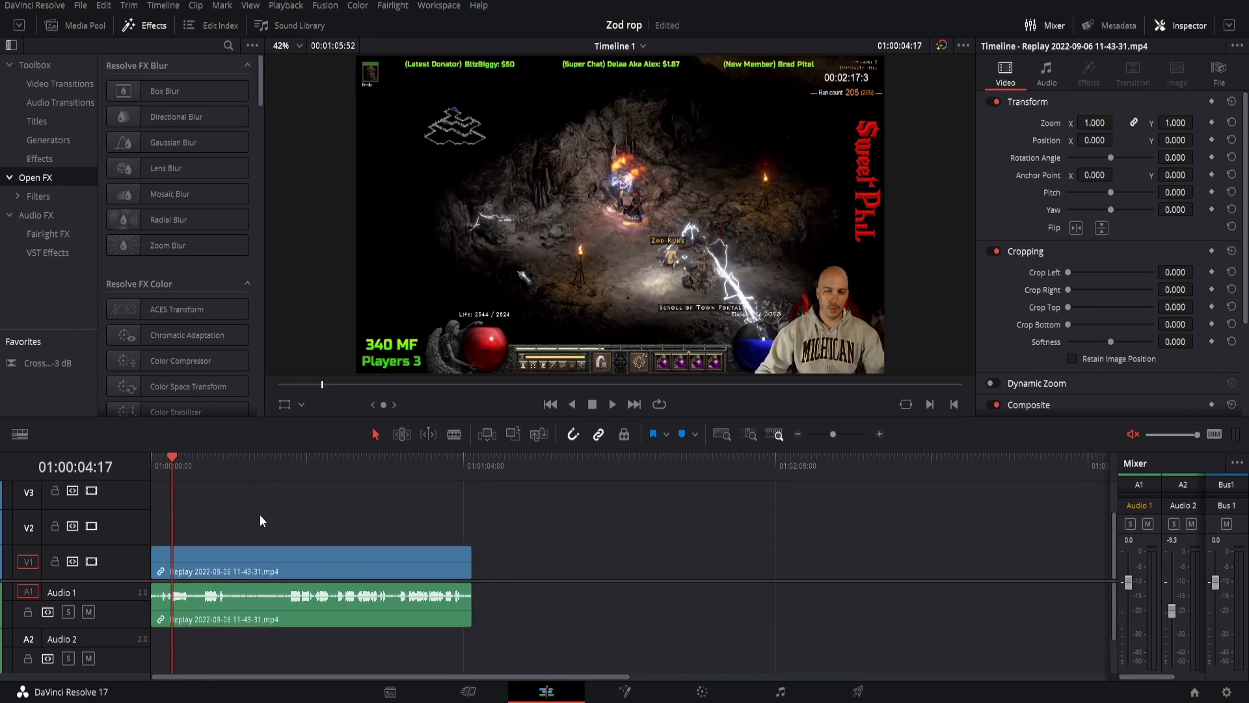
left_click(250, 564)
key("ctrl+b")
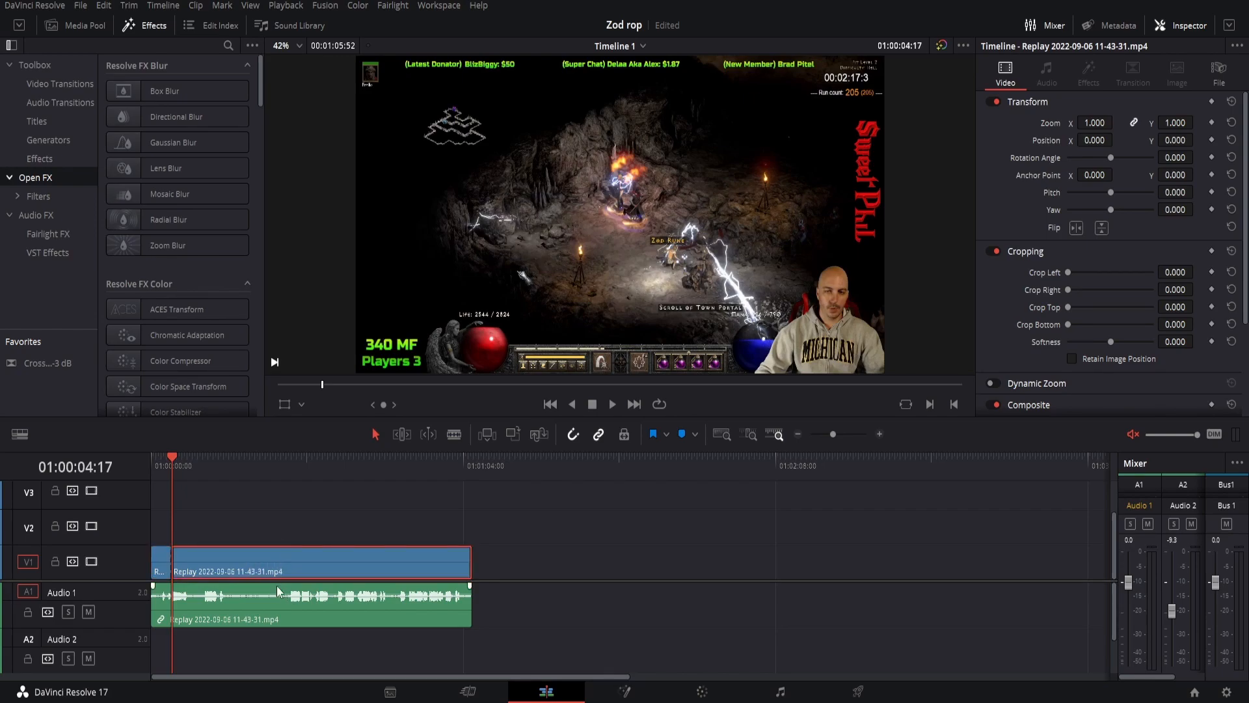
left_click_drag(276, 551, 267, 527)
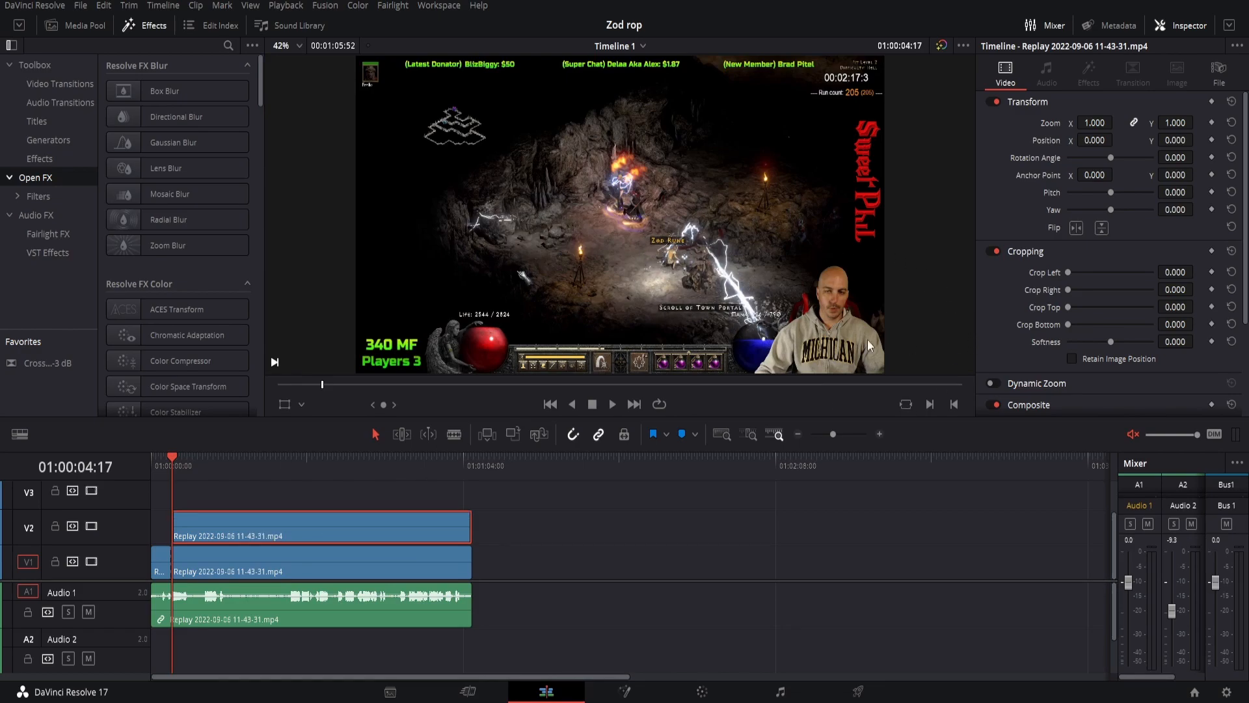
Set the V2 clip's zoom to 2.330, position to X -968 and Y 187, and right crop to 543
left_click_drag(1098, 123, 1190, 140)
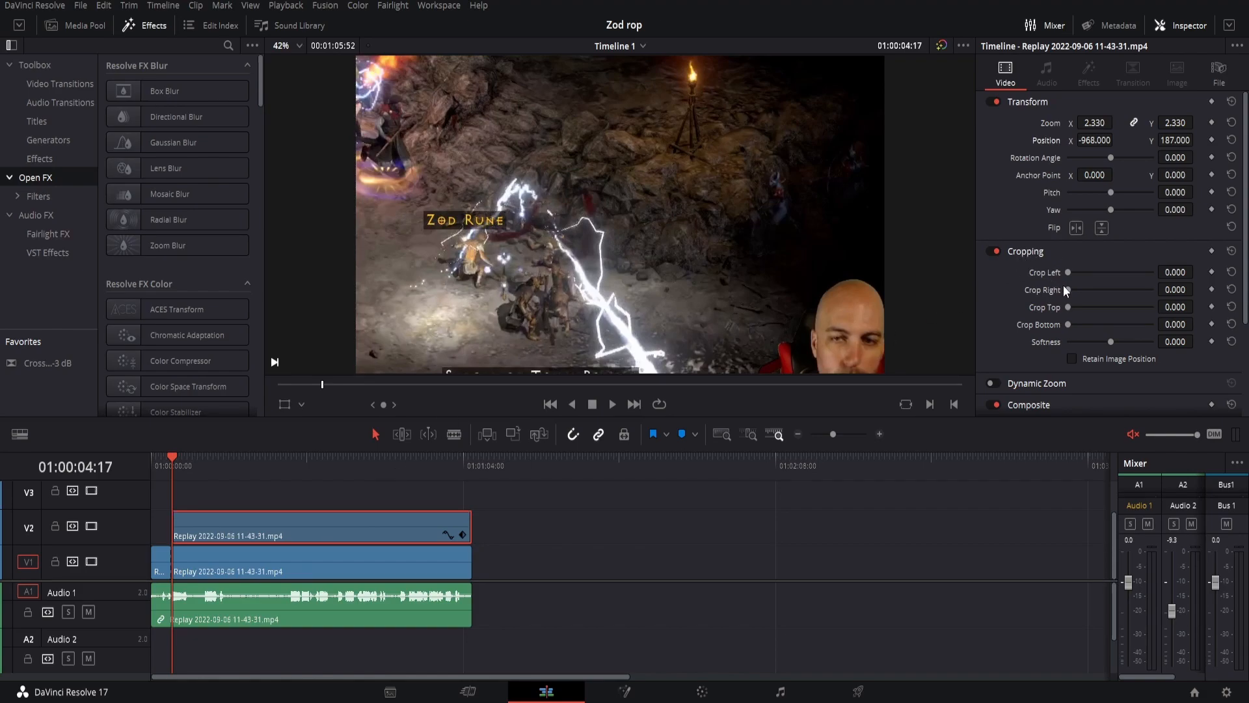
left_click_drag(1184, 290, 1196, 288)
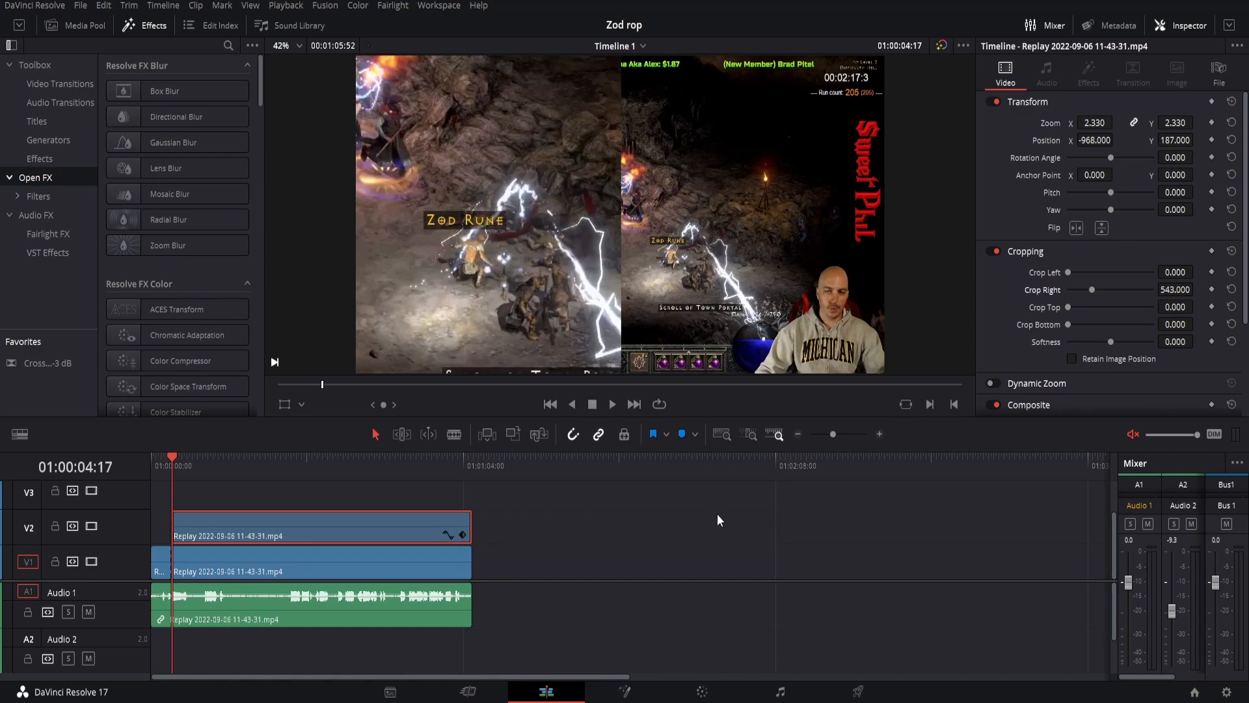
Set the V1 clip beneath the cropped copy to zoom 1.870 and position X -818, Y 463, framing the webcam view
left_click(330, 560)
left_click_drag(1096, 122, 566, 140)
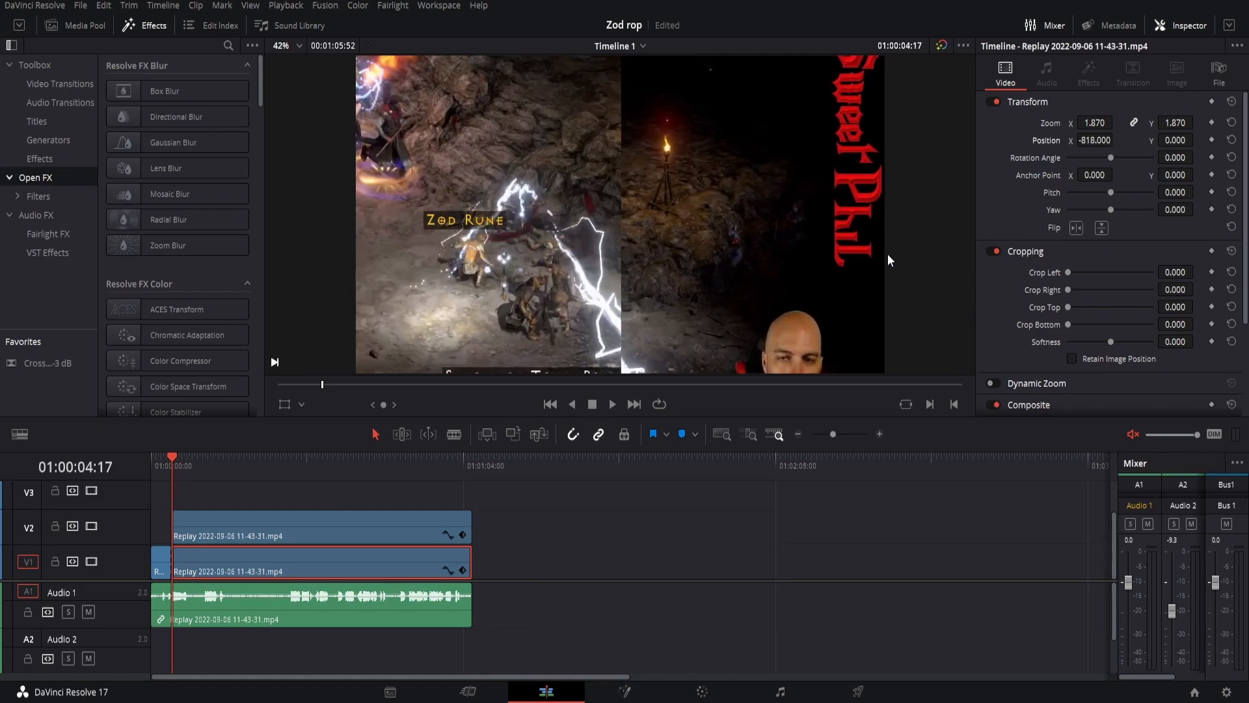
left_click_drag(1175, 140, 1189, 140)
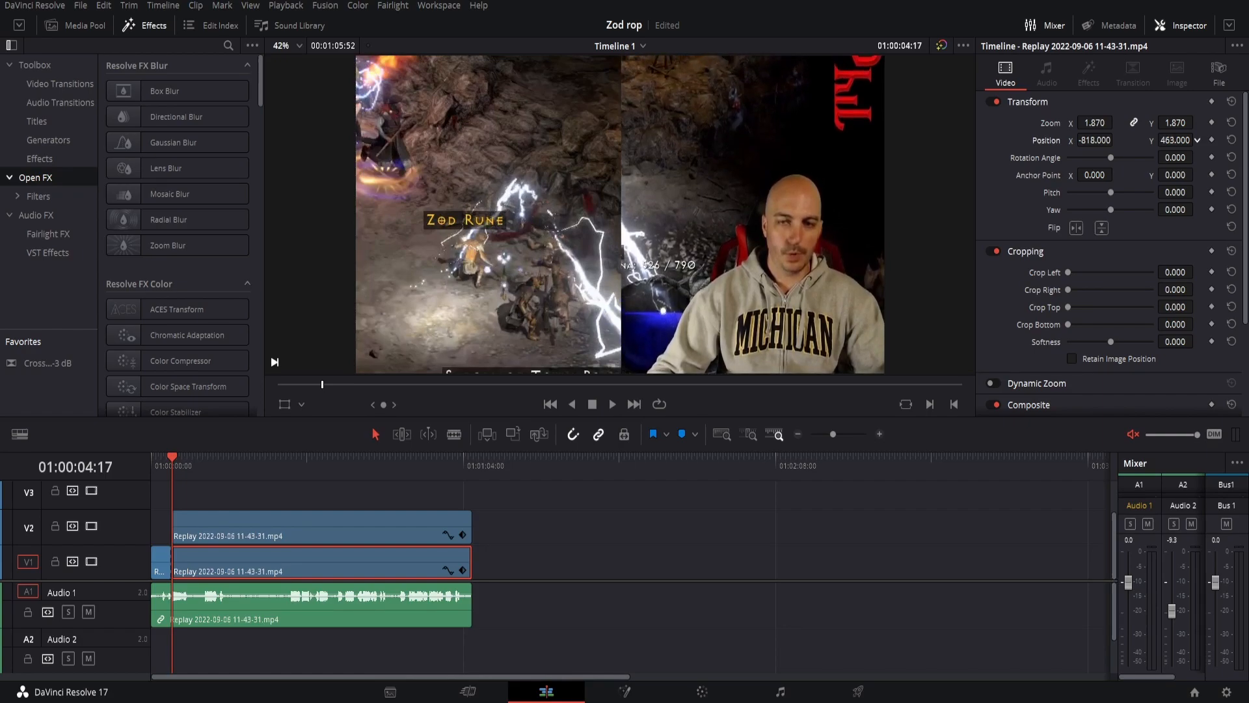
Play the timeline from the start to 01:00:09:07, split the V1 and V2 clips there and delete the rest of the V2 clip
left_click_drag(158, 471, 139, 469)
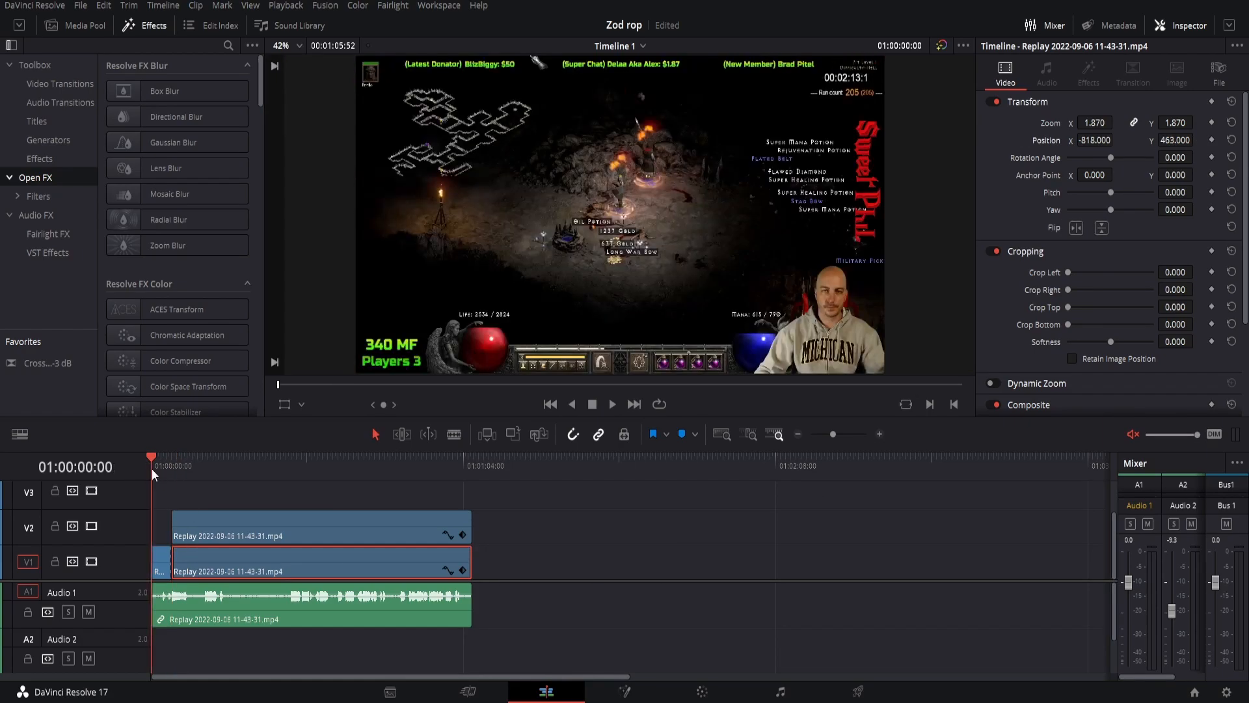
key("space")
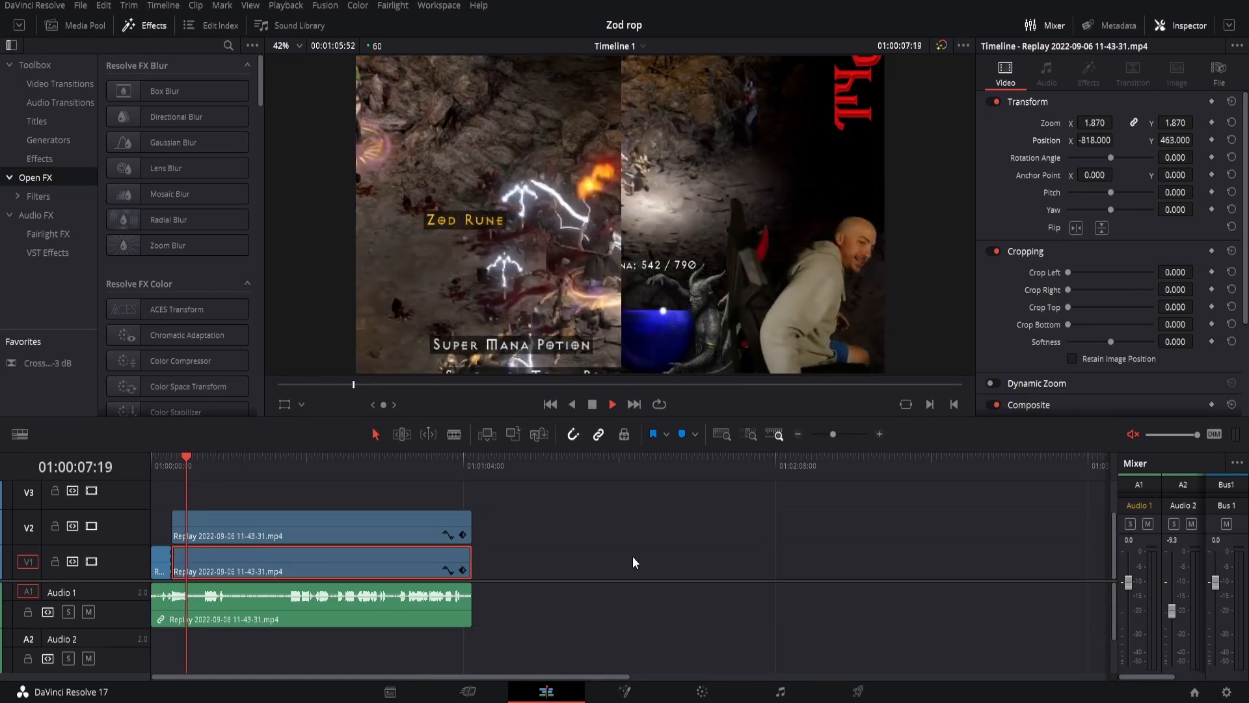
key("space")
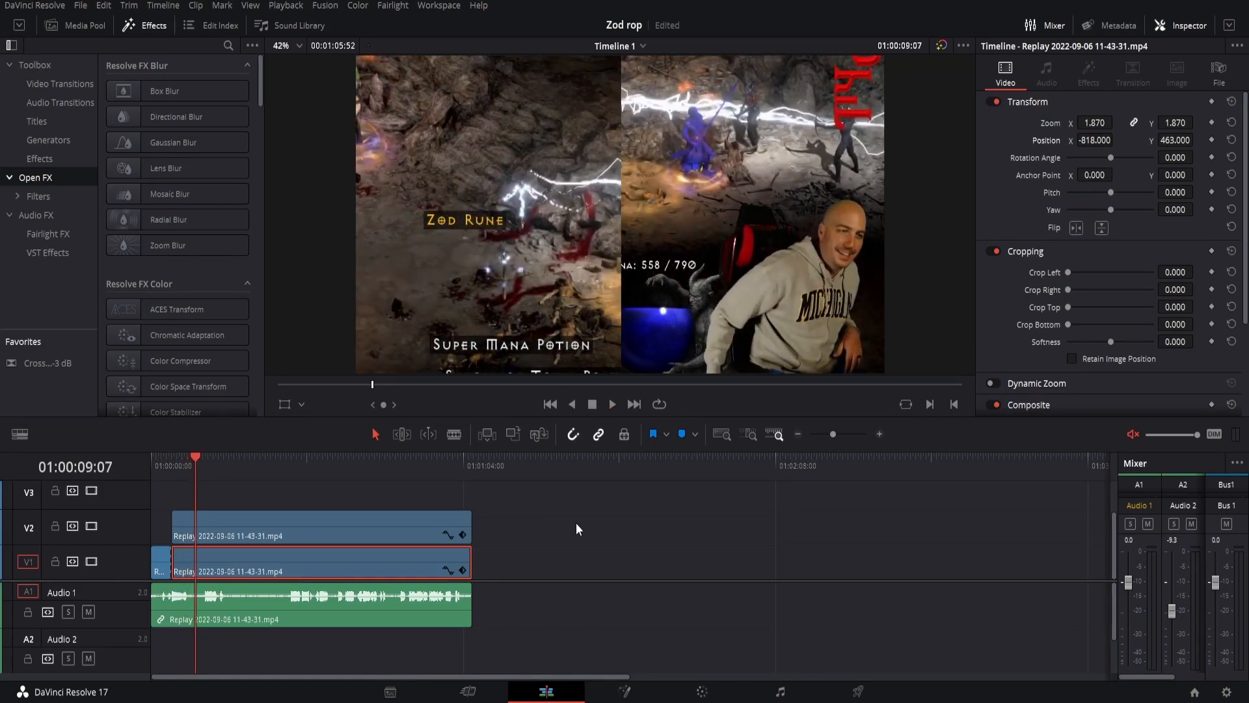
left_click(442, 532)
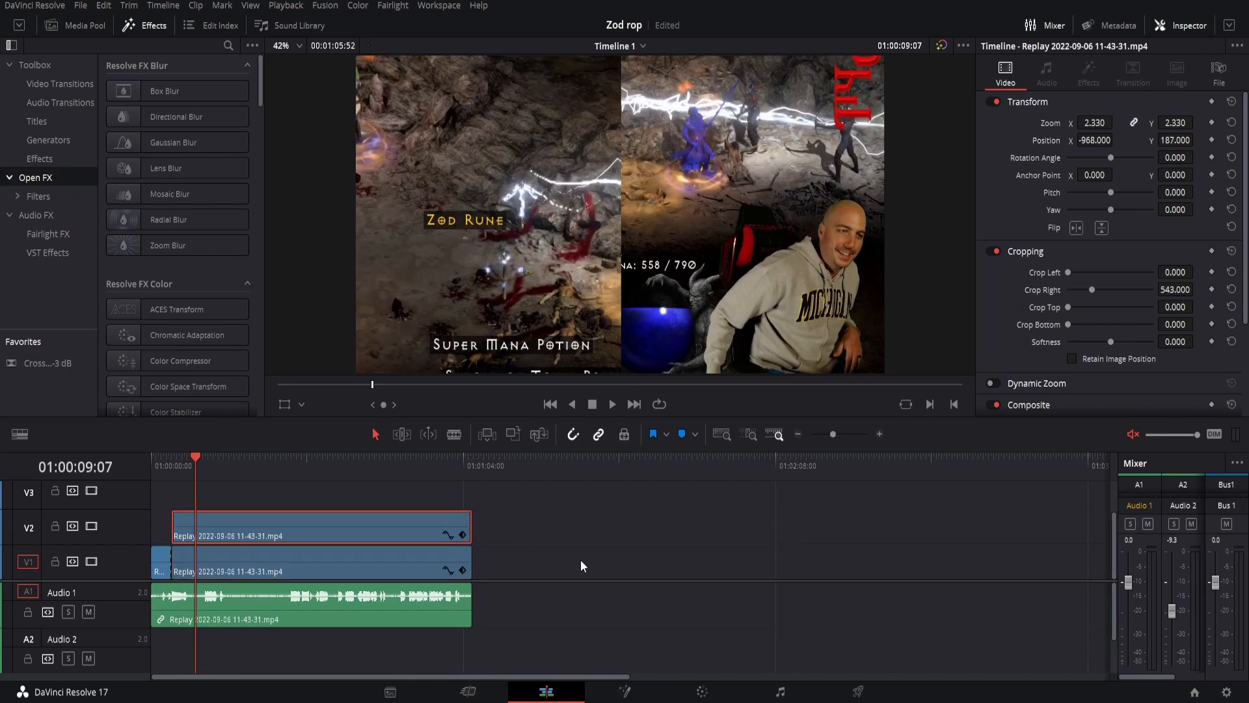
left_click_drag(525, 517, 458, 564)
key("ctrl+b")
left_click(462, 517)
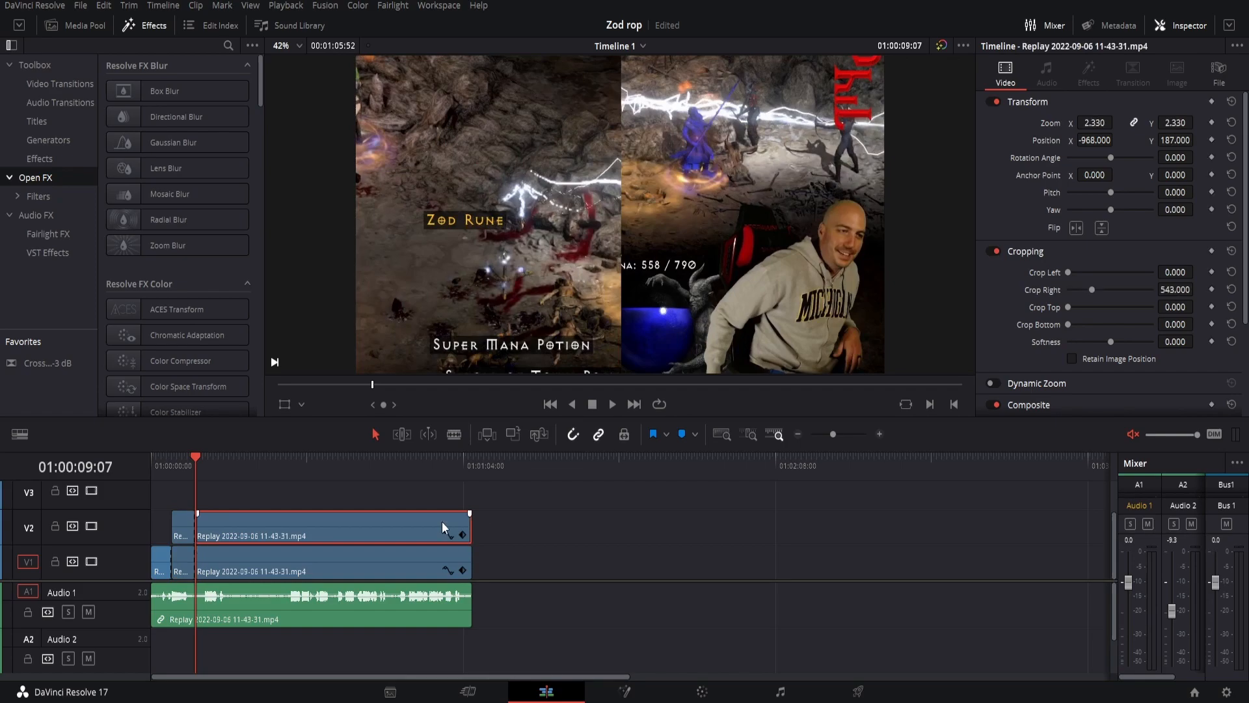
key("Delete")
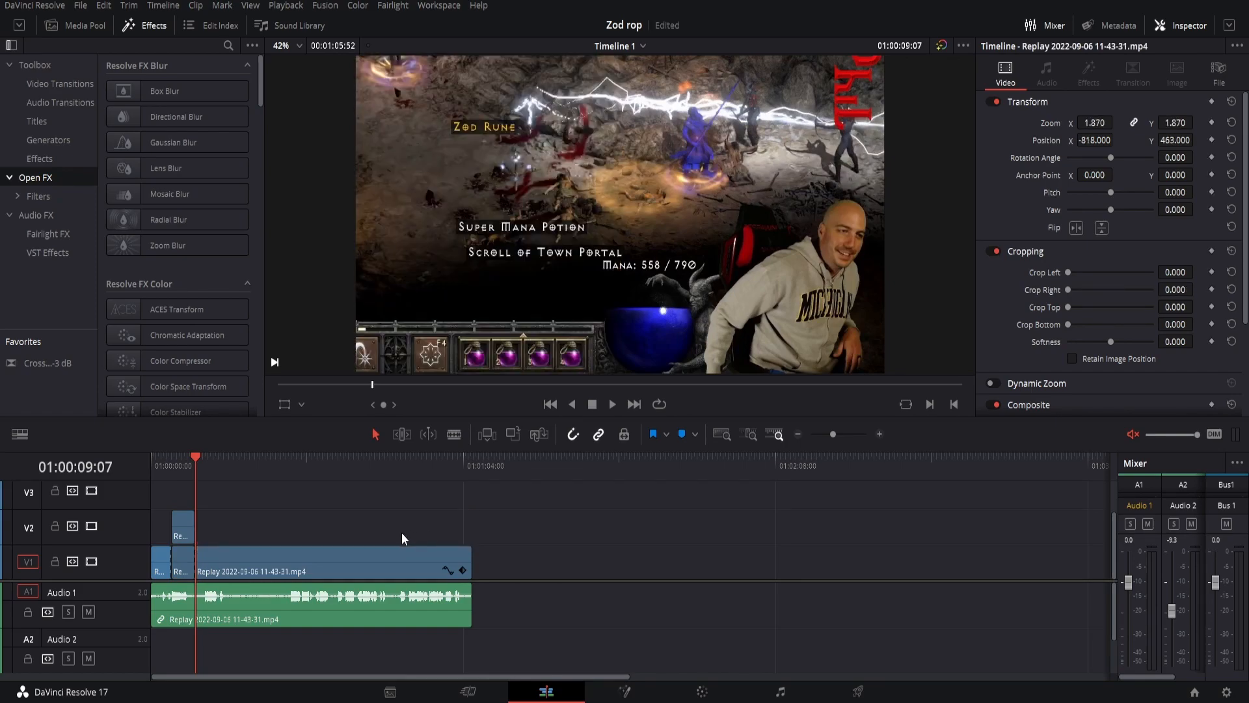
Reset the V1 clip after the second cut to zoom 1 and position X 0, Y 0
left_click(341, 561)
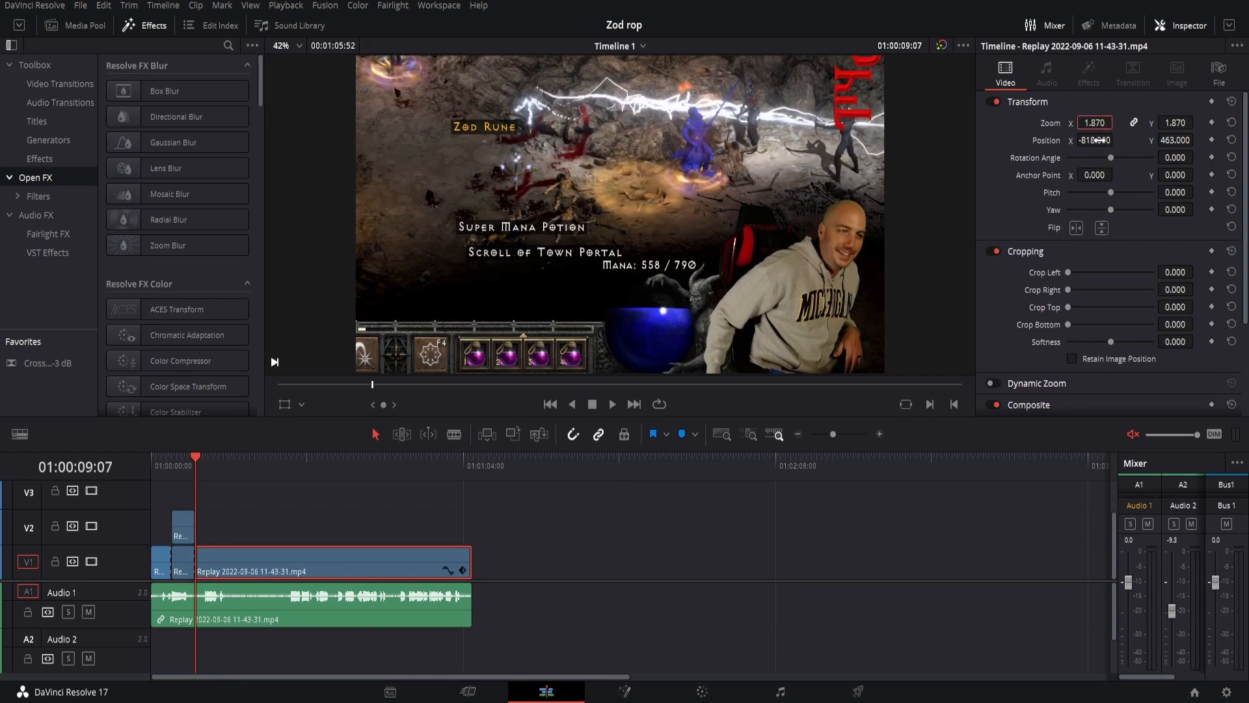
type("1")
key("Return")
left_click(1098, 142)
type("0")
key("Tab")
type("0")
key("Return")
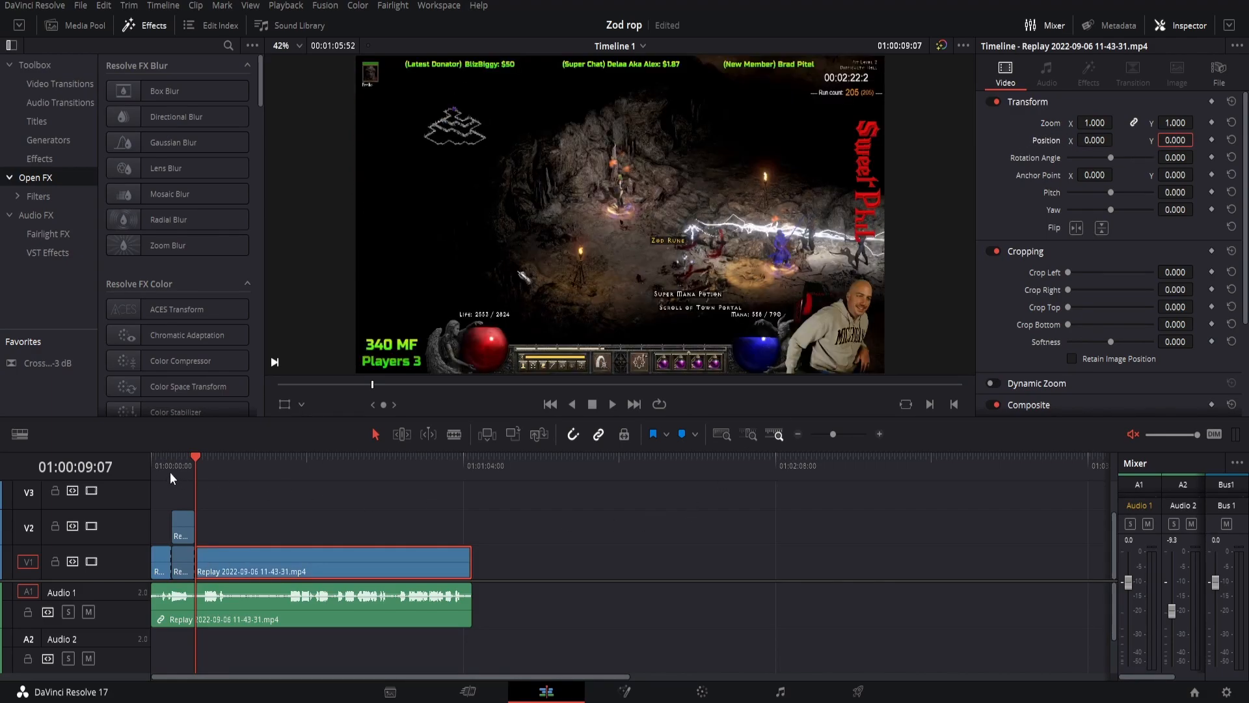
Play the timeline from the beginning to review the change into the split-screen section
left_click_drag(158, 467, 143, 466)
key("space")
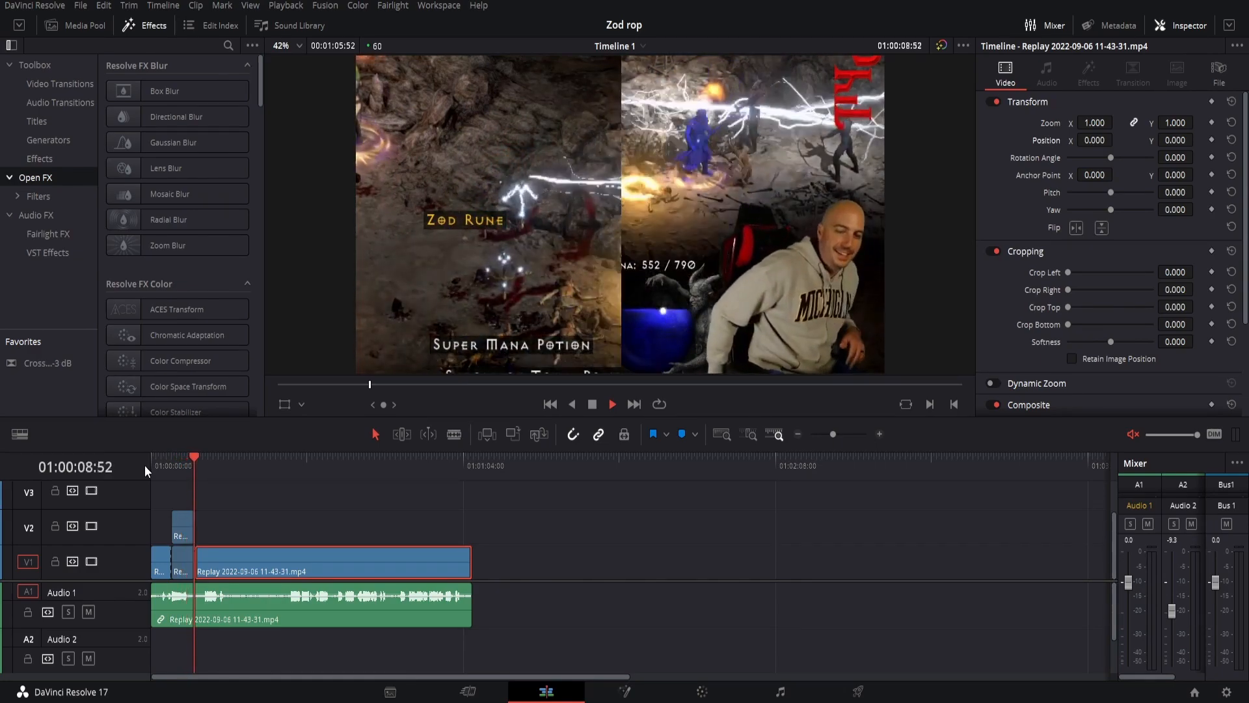
key("space")
Apply the Drop Shadow effect to the short split-screen clip on V2
left_click(179, 459)
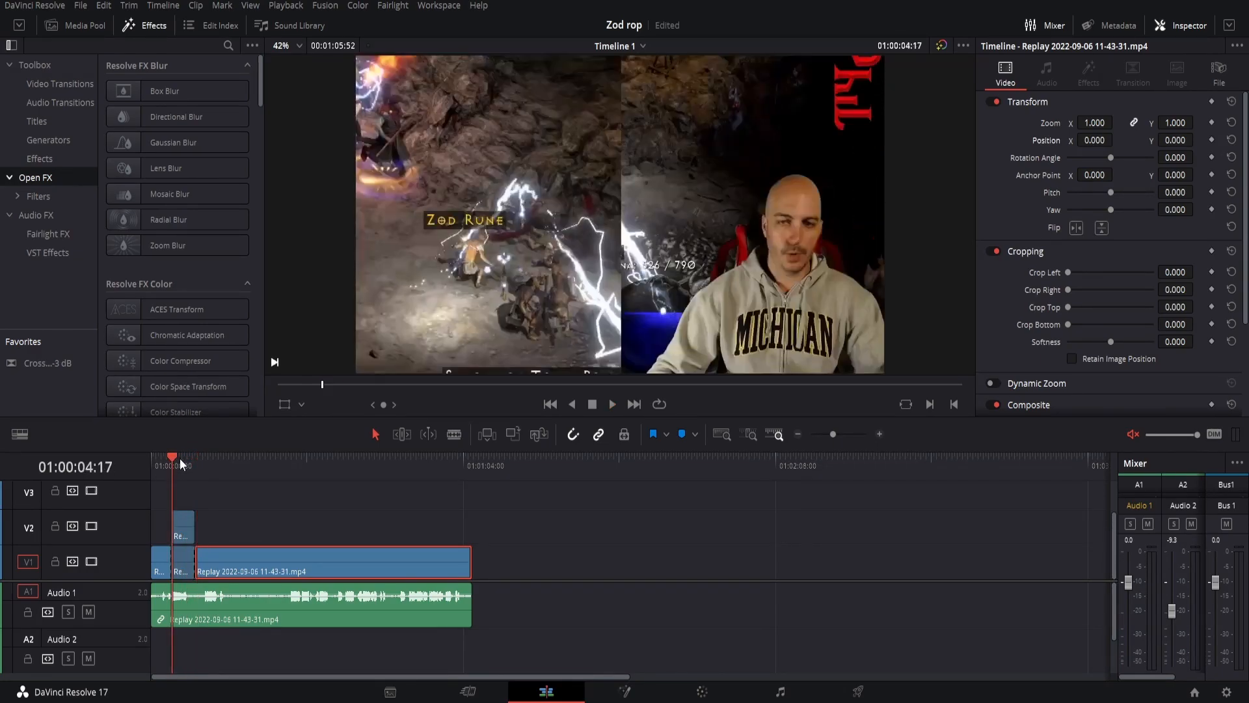
left_click(187, 530)
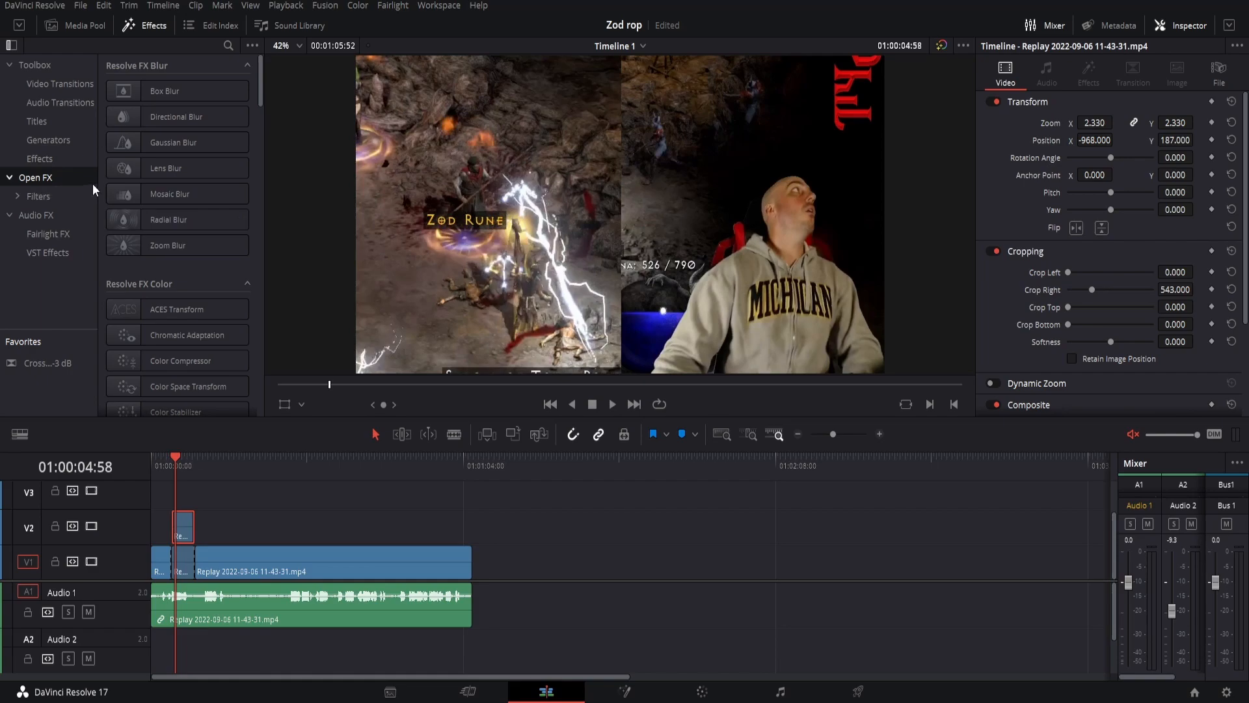
scroll(166, 287, "down", 15)
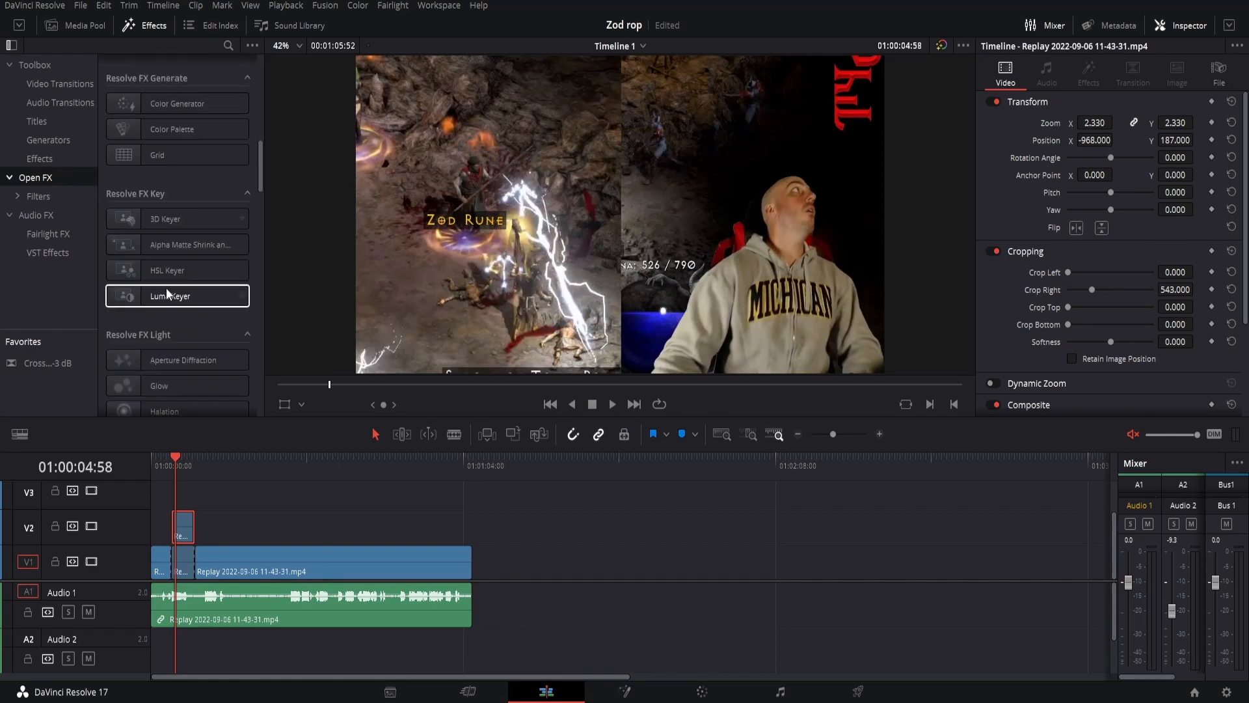
scroll(166, 288, "down", 15)
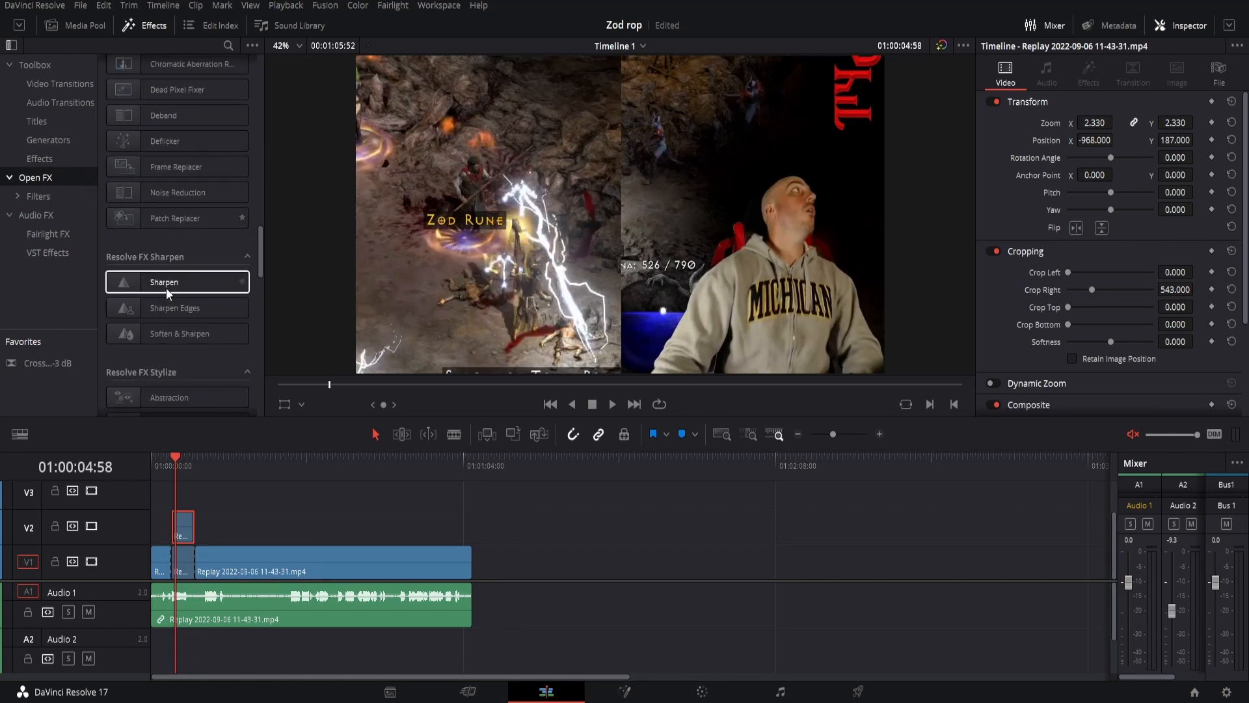
scroll(166, 287, "down", 3)
left_click_drag(177, 234, 190, 534)
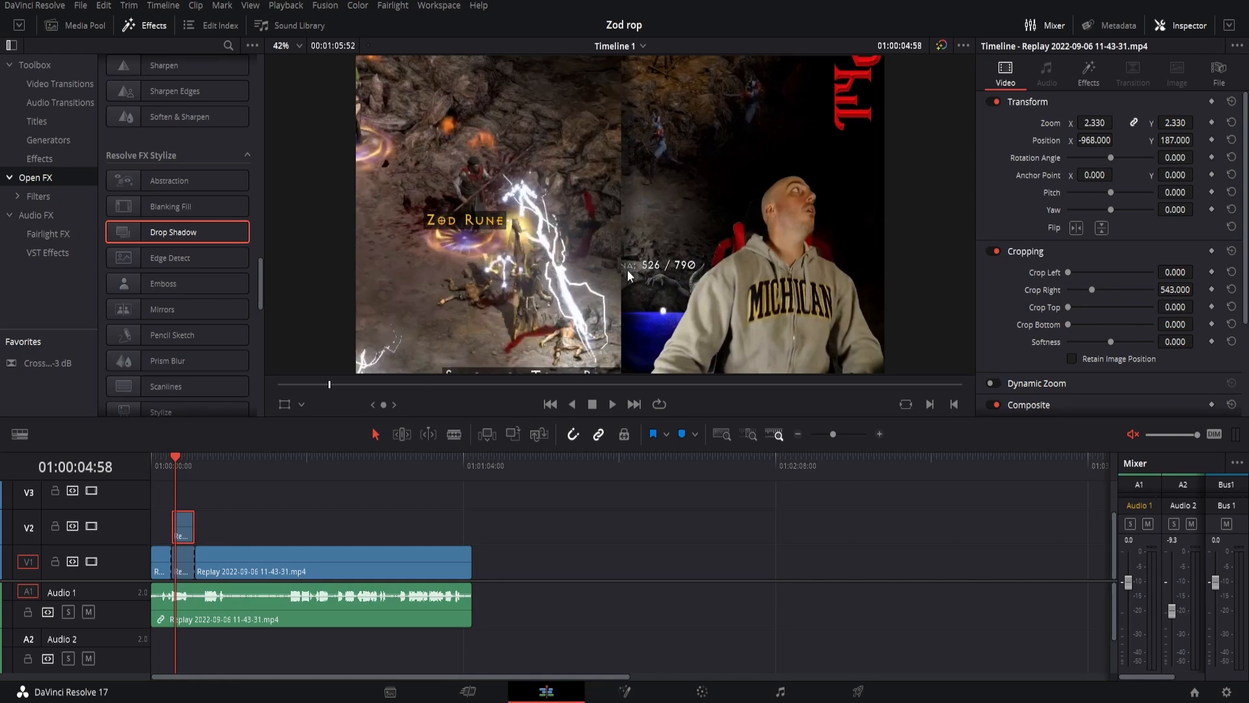
Set the drop shadow's strength to 1.000 and its color to white
left_click(1077, 76)
left_click_drag(1109, 154, 1197, 162)
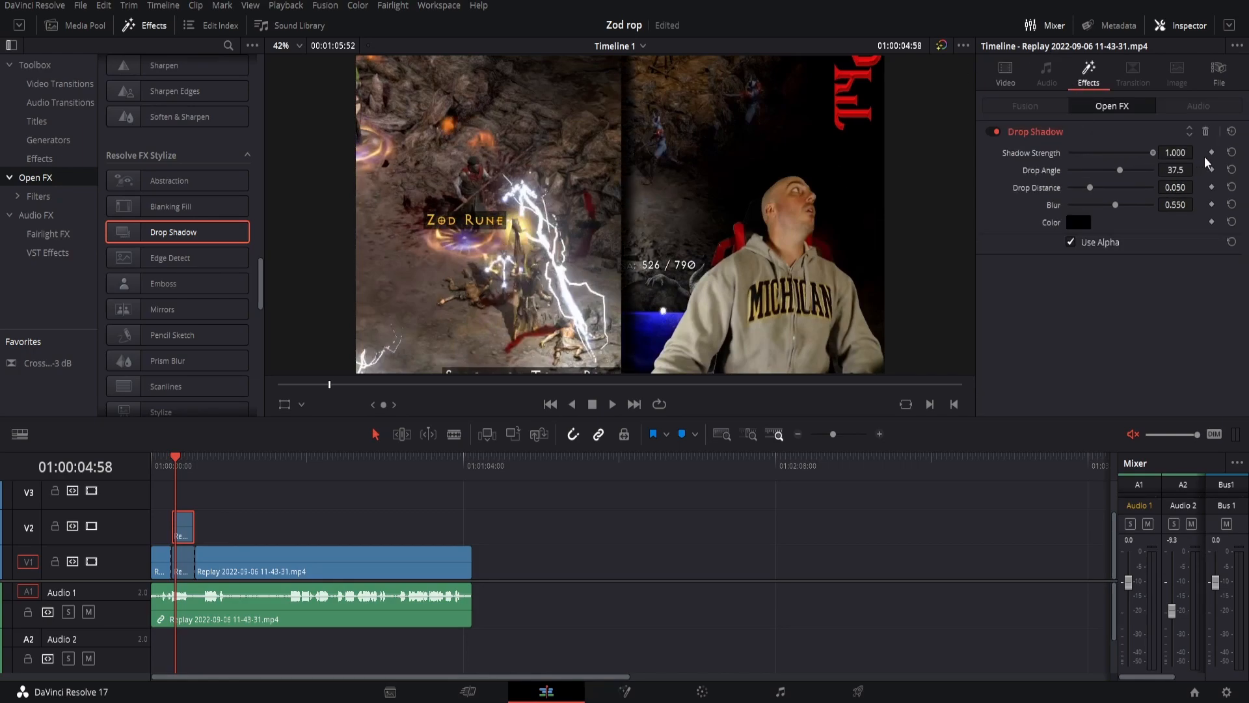
left_click(1079, 223)
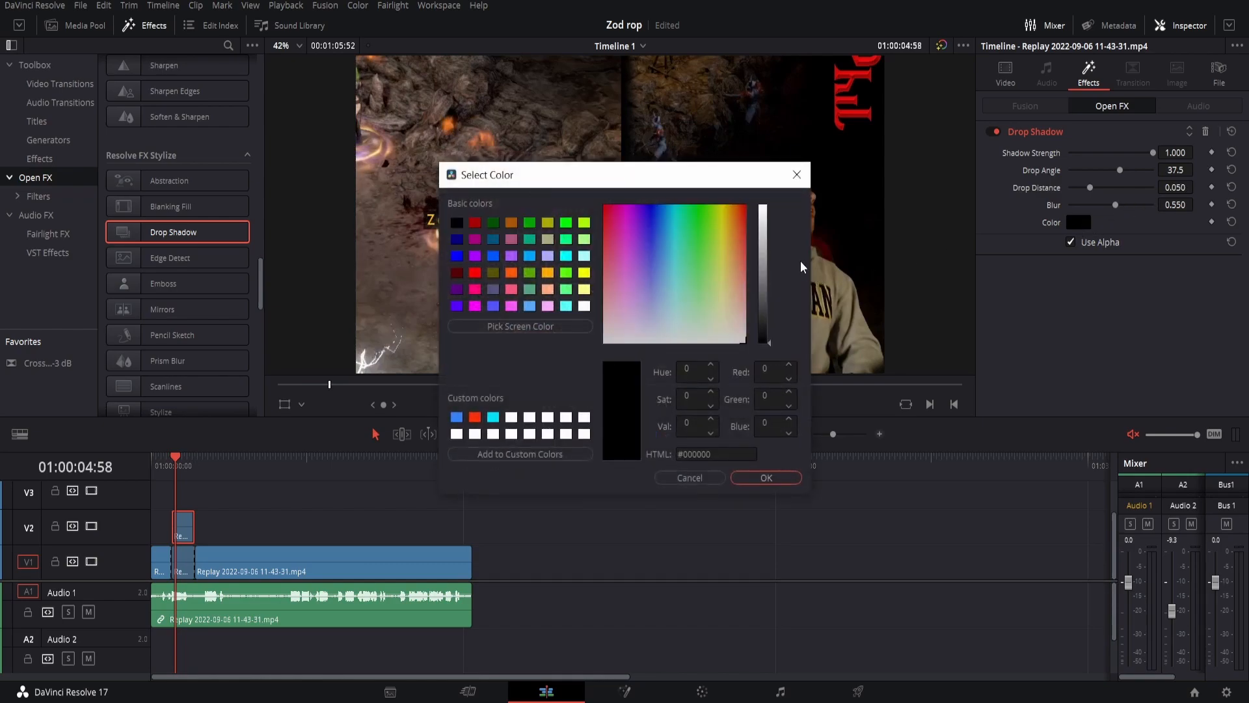
left_click_drag(770, 242, 780, 92)
left_click(768, 477)
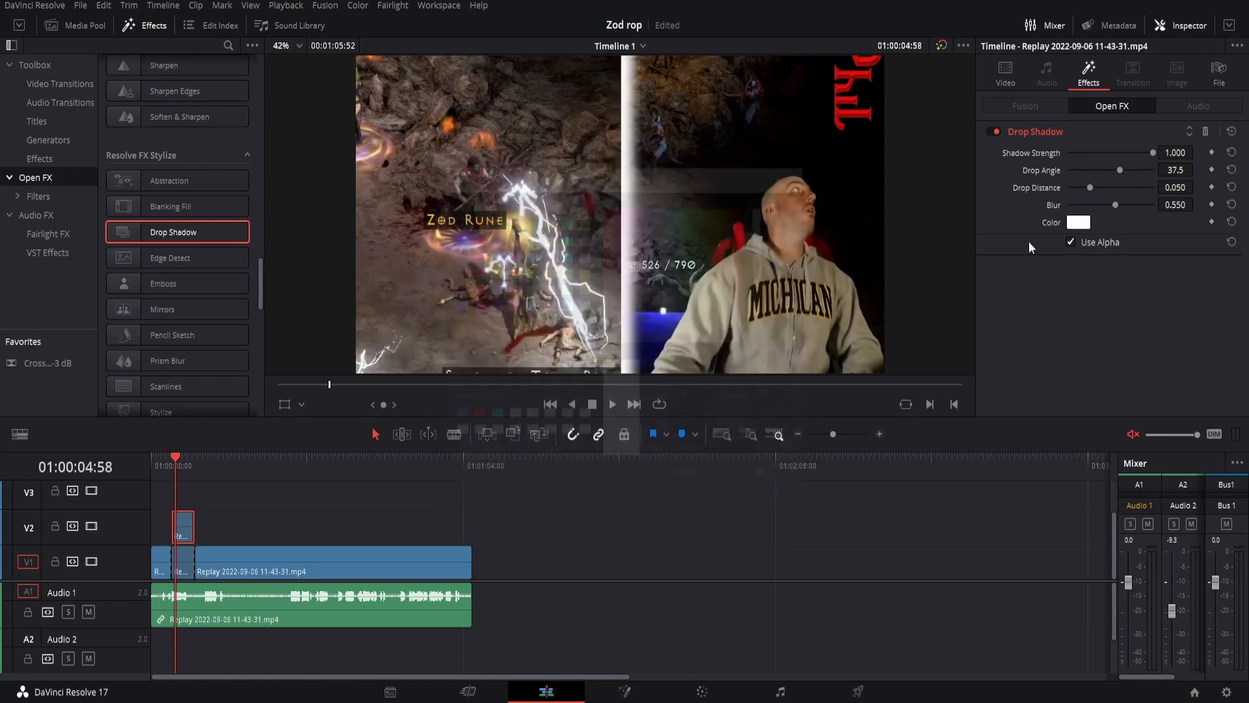
Set the drop shadow's distance to 0.000, angle to -180.0 and blur to 0.744
left_click_drag(1114, 208, 939, 186)
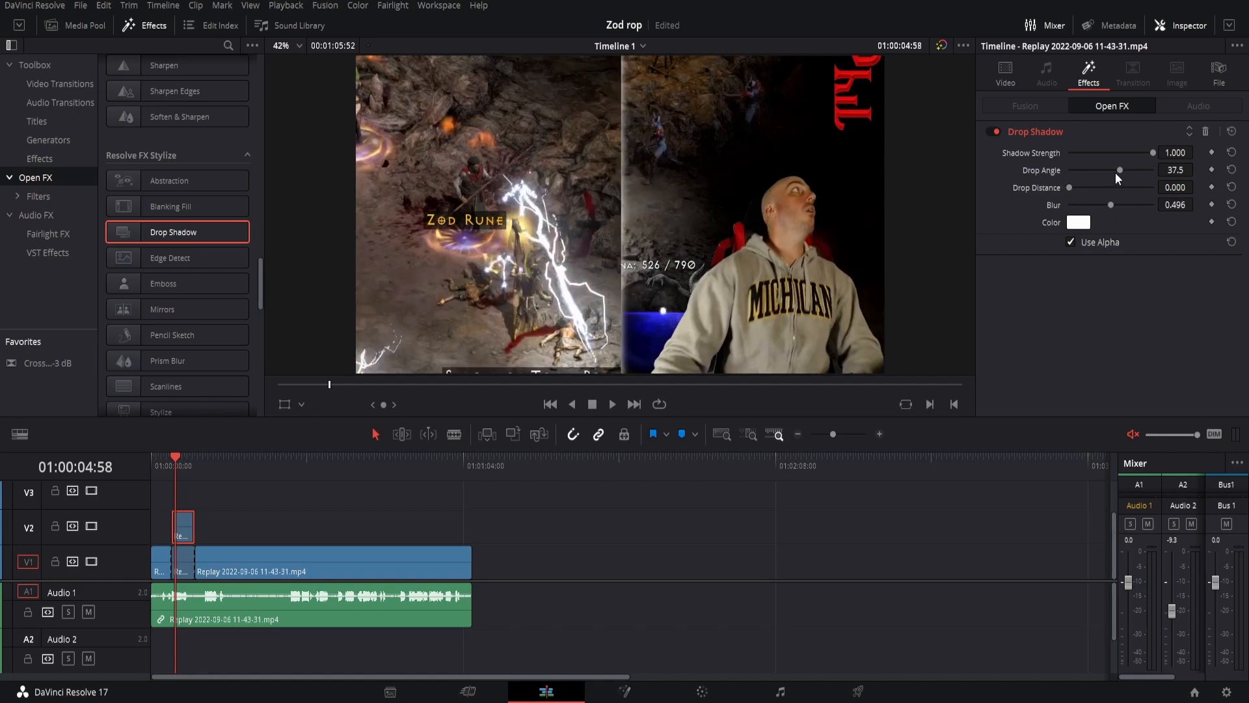
left_click_drag(1091, 170, 1040, 221)
left_click_drag(1111, 206, 1131, 205)
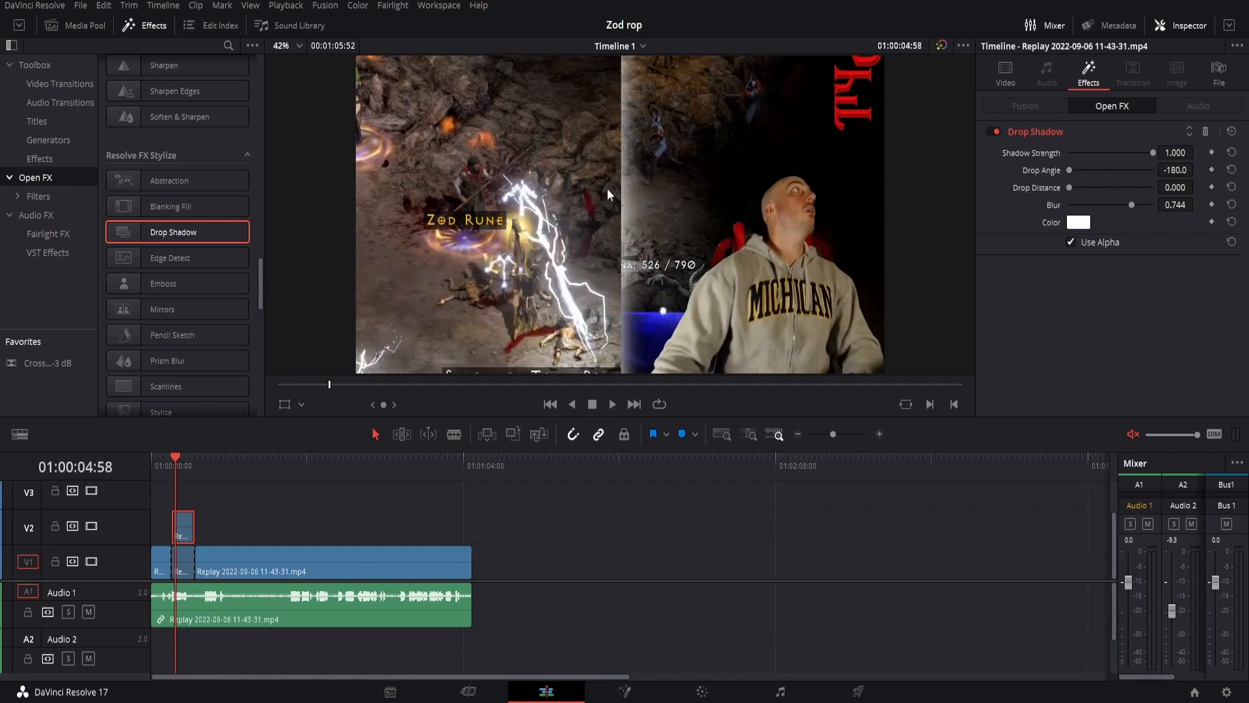
Change the drop shadow's color to red (#ff0000)
left_click(1077, 222)
left_click_drag(678, 239, 821, 138)
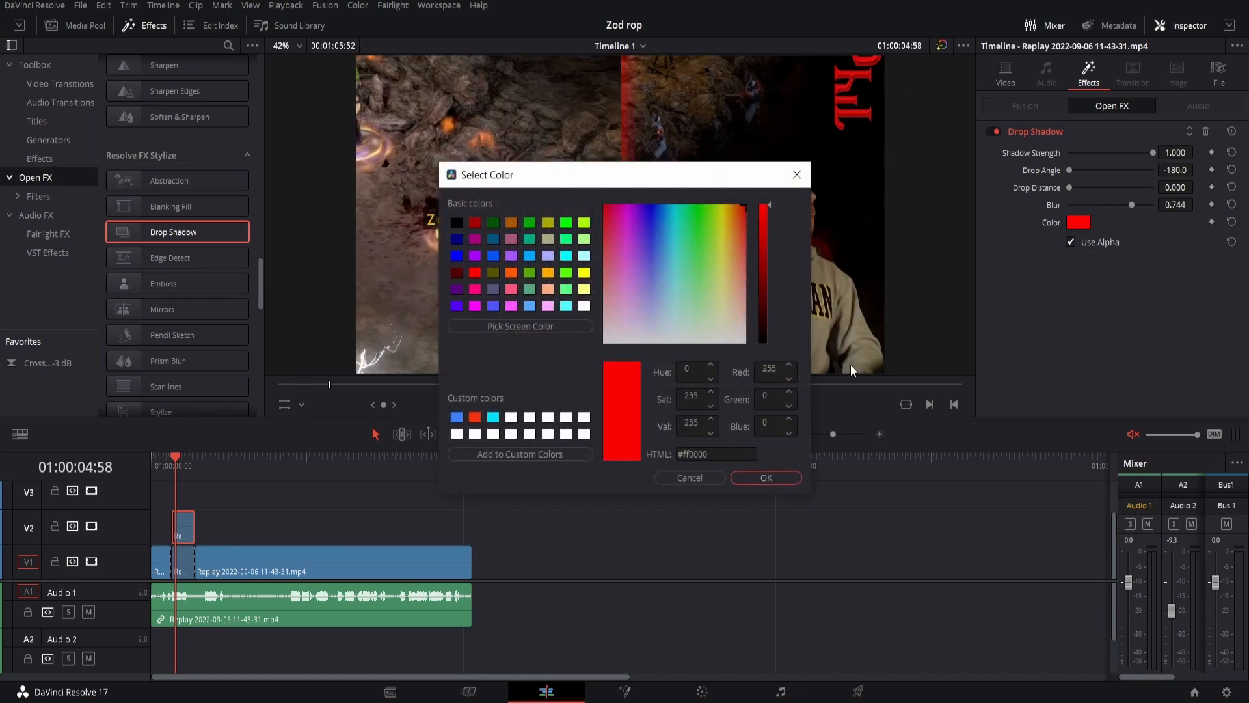
left_click(790, 479)
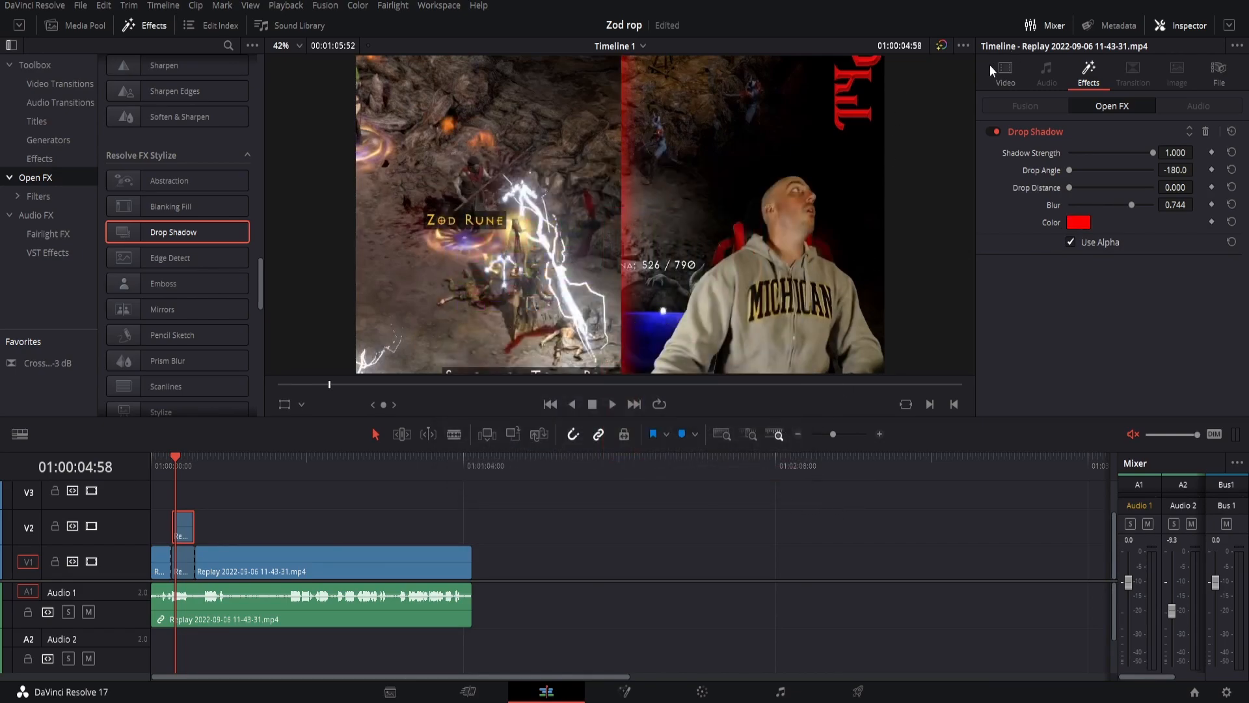
Try other shadow colors and apply the saved custom cyan, #00e5ff, to the drop shadow
left_click(1078, 222)
left_click_drag(715, 275, 640, 210)
left_click_drag(602, 212, 742, 207)
left_click(474, 417)
left_click(493, 417)
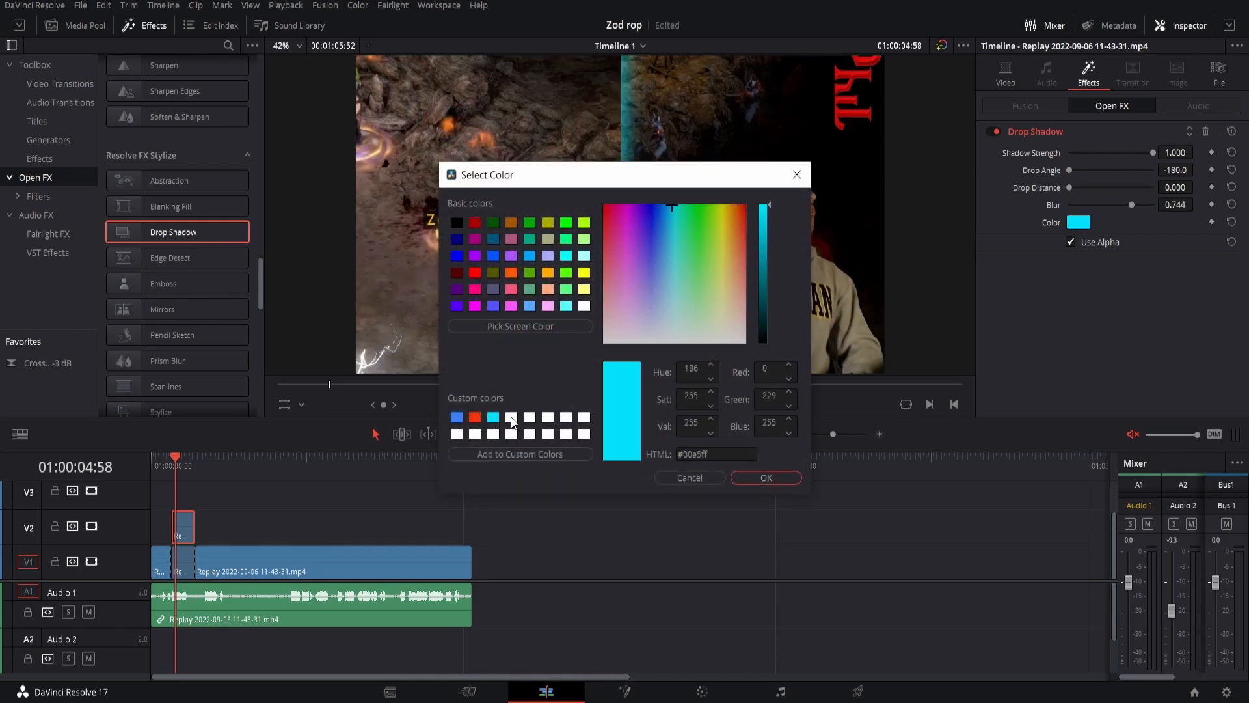
left_click(765, 478)
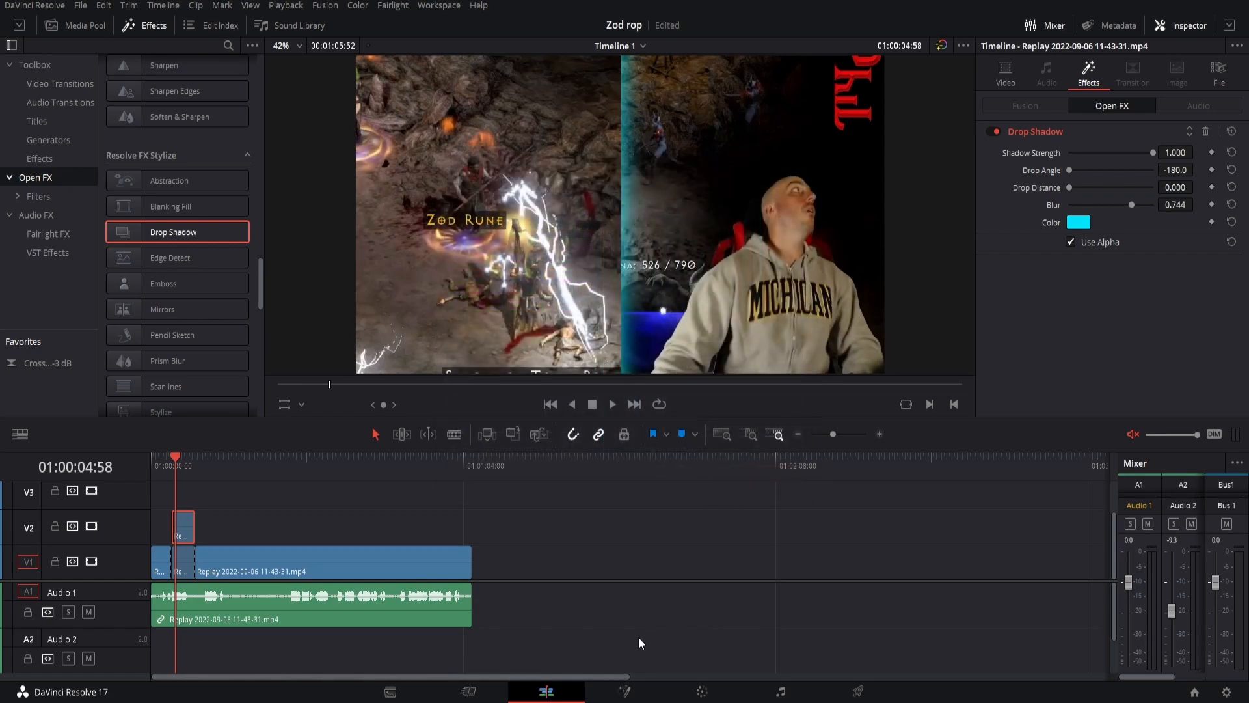